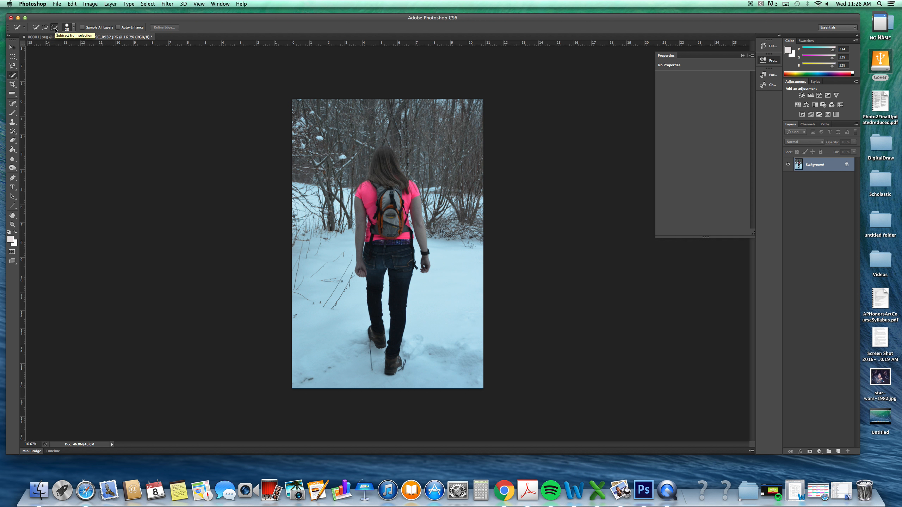
Select the woman in the snow photo with the Quick Selection tool, covering her hair, shirt, backpack, arms and legs
click(36, 28)
mouse_move(386, 170)
mouse_down()
mouse_move(408, 255)
mouse_move(388, 355)
mouse_move(392, 371)
mouse_move(391, 251)
mouse_move(373, 225)
mouse_move(366, 263)
mouse_move(374, 279)
mouse_up()
mouse_move(376, 245)
mouse_down()
mouse_move(371, 206)
mouse_move(366, 217)
mouse_up()
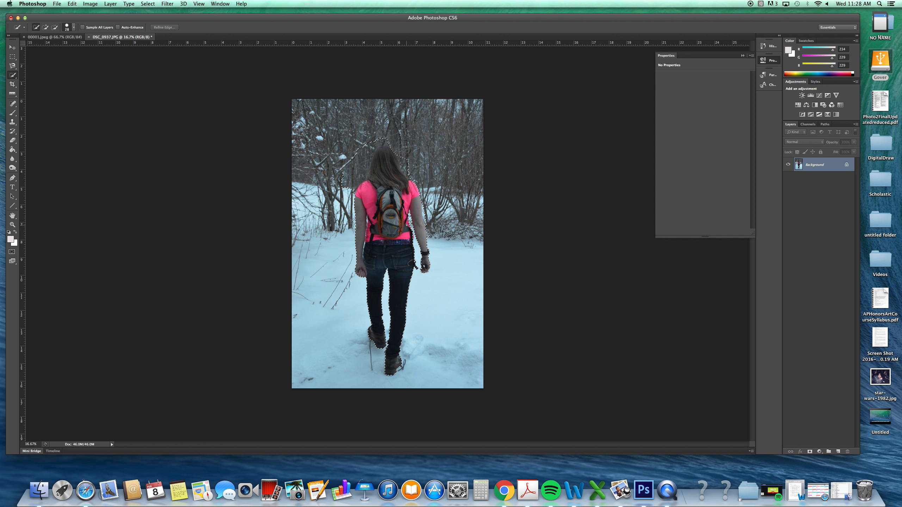
drag(406, 226, 407, 225)
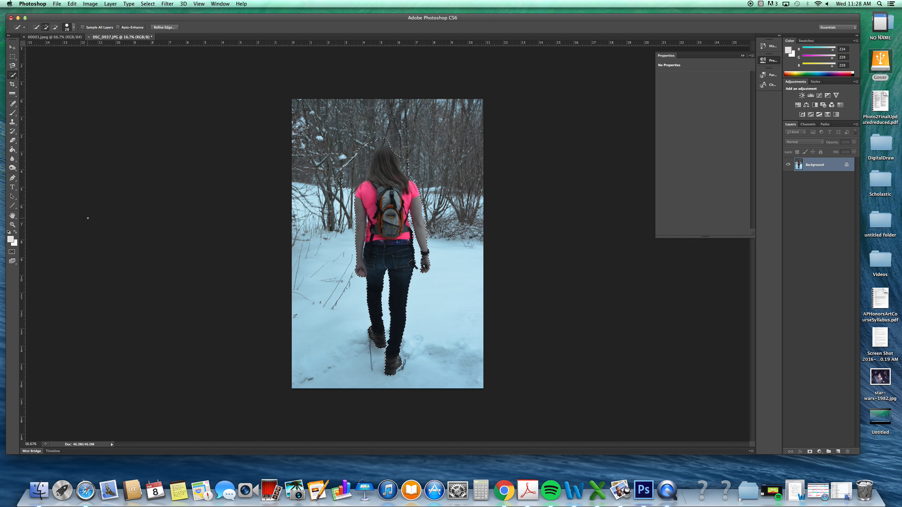
Subtract the woodland around the woman's head and hair from the selection with the freehand Lasso tool
click(13, 226)
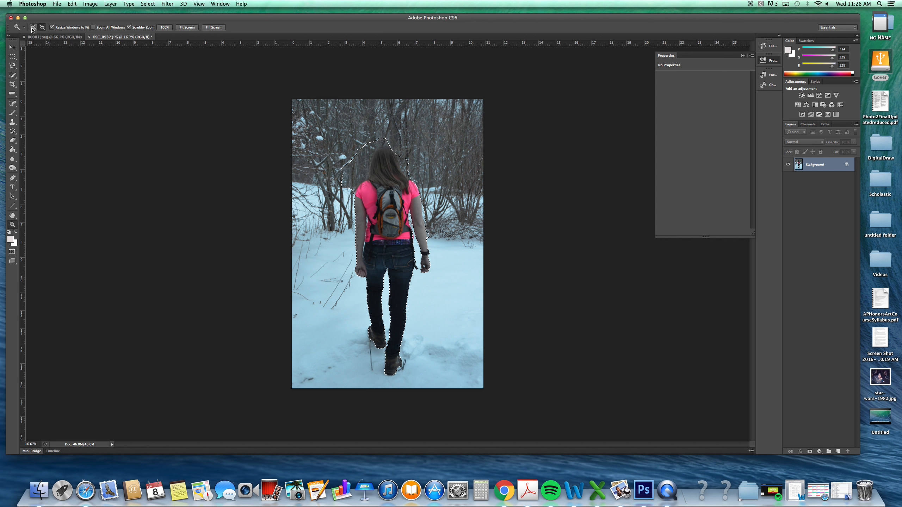
click(385, 155)
click(382, 157)
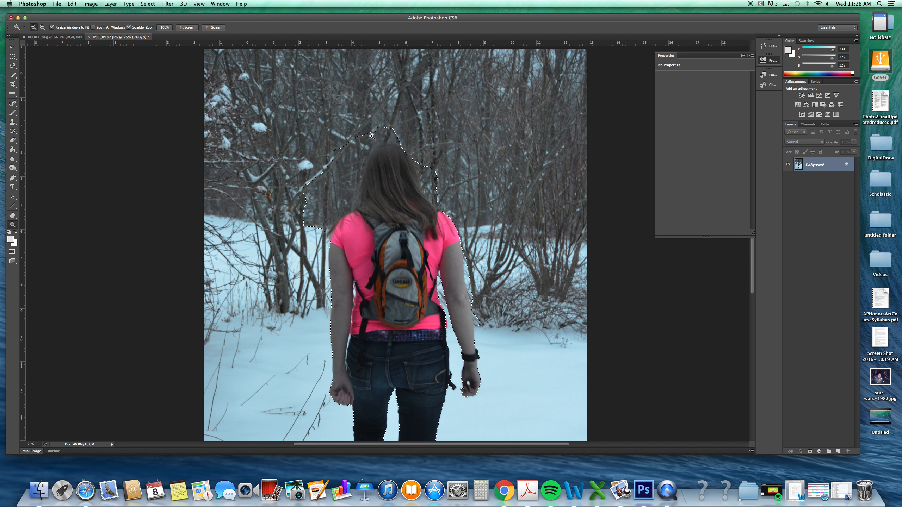
click(376, 158)
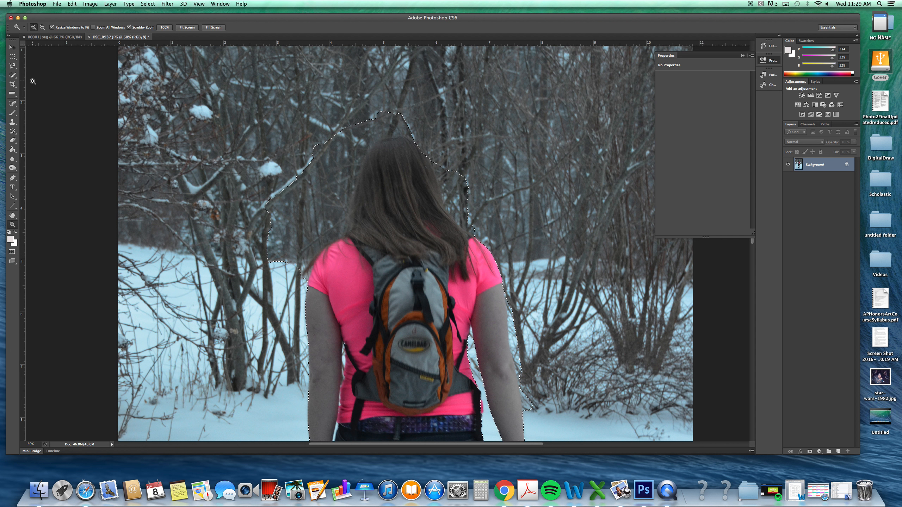
click(13, 67)
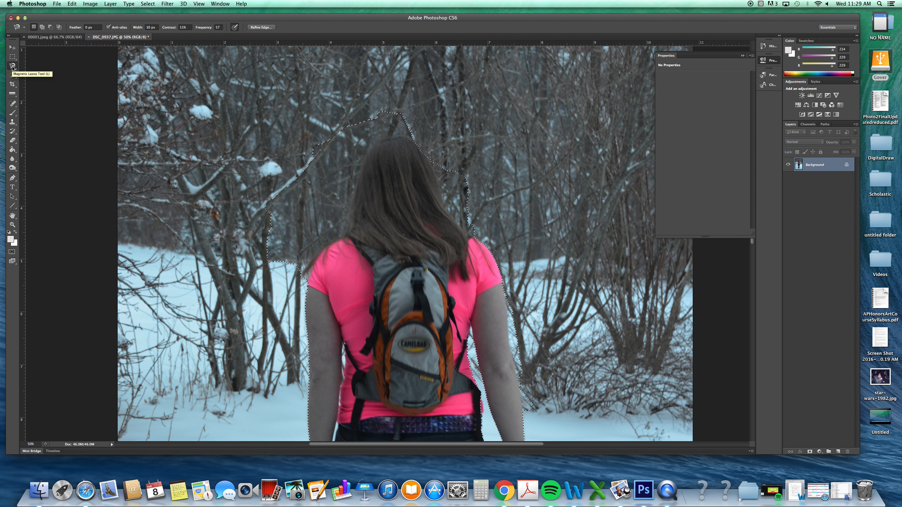
drag(13, 68, 39, 69)
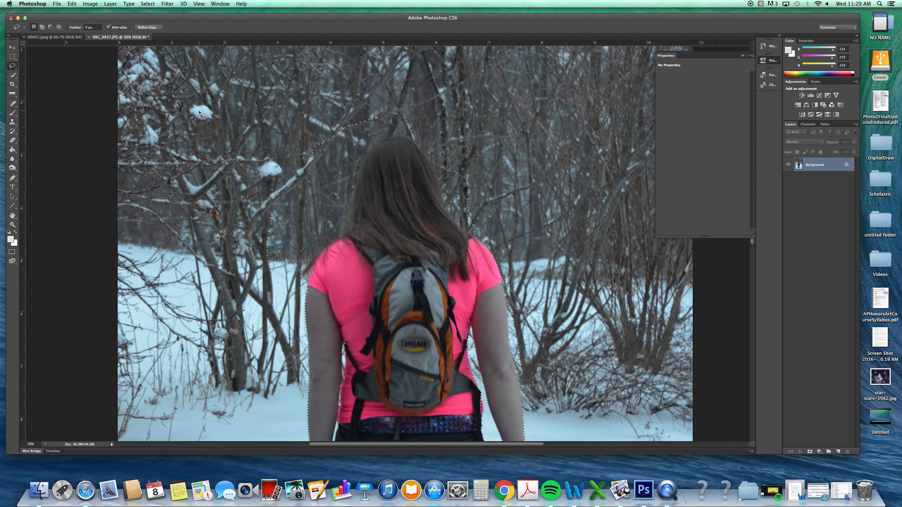
click(50, 27)
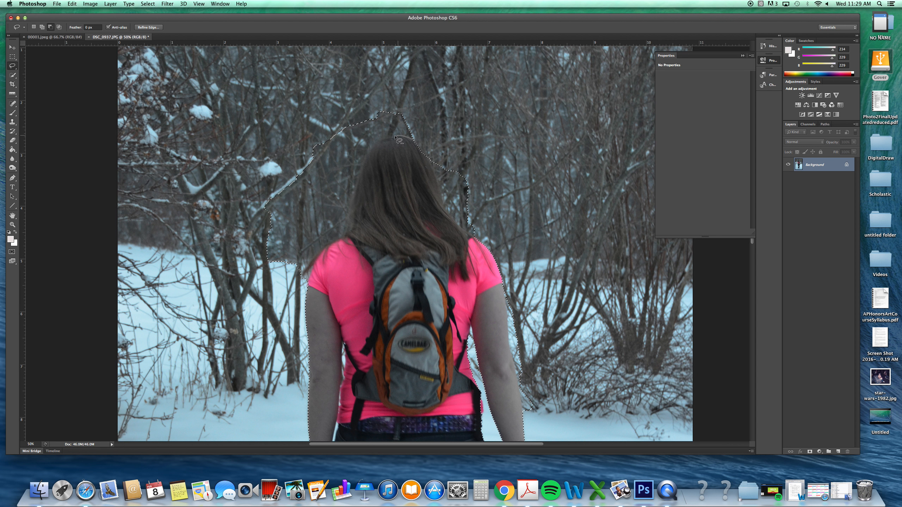
mouse_move(391, 139)
mouse_down()
mouse_move(345, 236)
mouse_move(320, 250)
mouse_move(300, 288)
mouse_move(284, 290)
mouse_move(263, 274)
mouse_move(253, 210)
mouse_move(310, 108)
mouse_move(353, 92)
mouse_move(415, 110)
mouse_move(422, 124)
mouse_move(413, 141)
mouse_move(449, 218)
mouse_move(482, 240)
mouse_move(493, 192)
mouse_move(448, 153)
mouse_move(425, 155)
mouse_up()
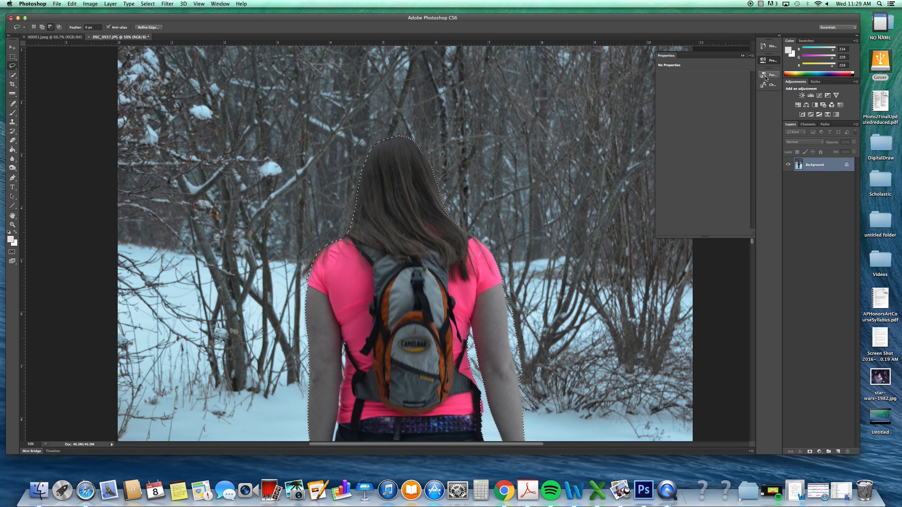
Subtract the background strips outside her right arm and between her left arm and torso from the selection
click(750, 50)
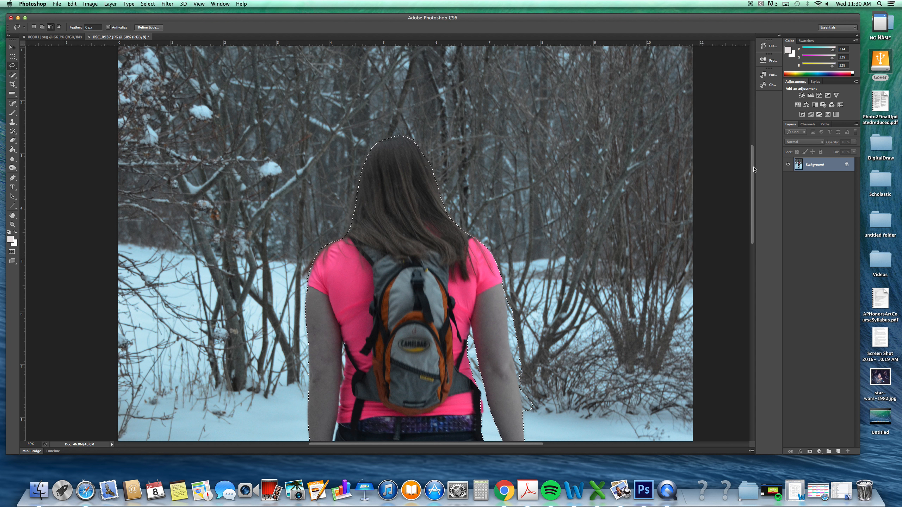
drag(753, 170, 751, 204)
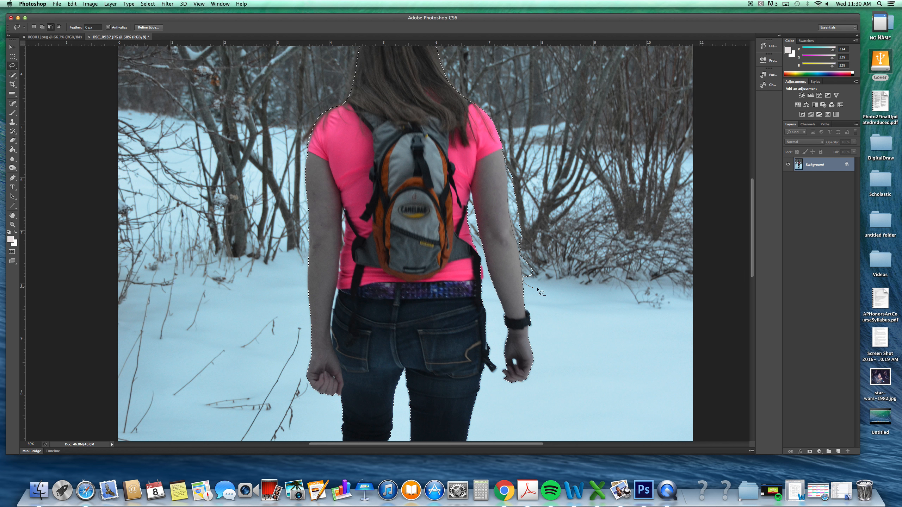
mouse_move(539, 290)
mouse_down()
mouse_move(550, 237)
mouse_move(536, 190)
mouse_move(505, 161)
mouse_up()
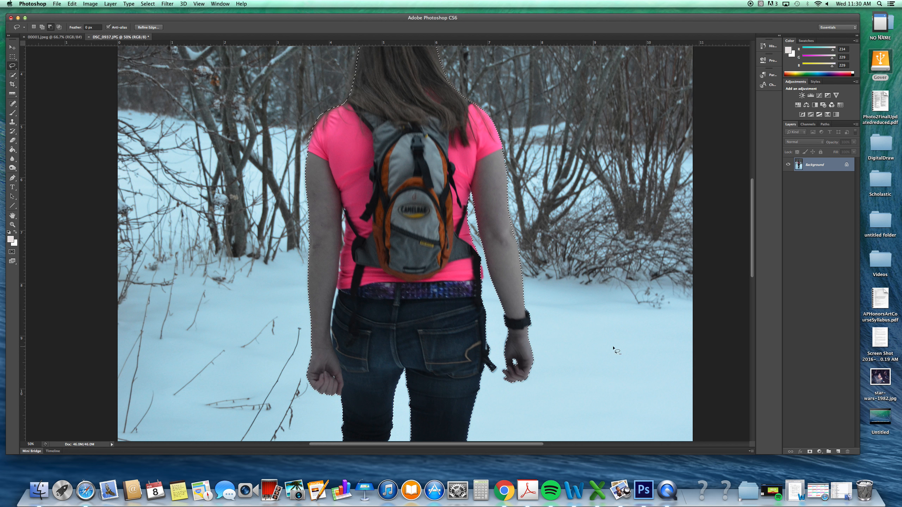
drag(753, 246, 736, 255)
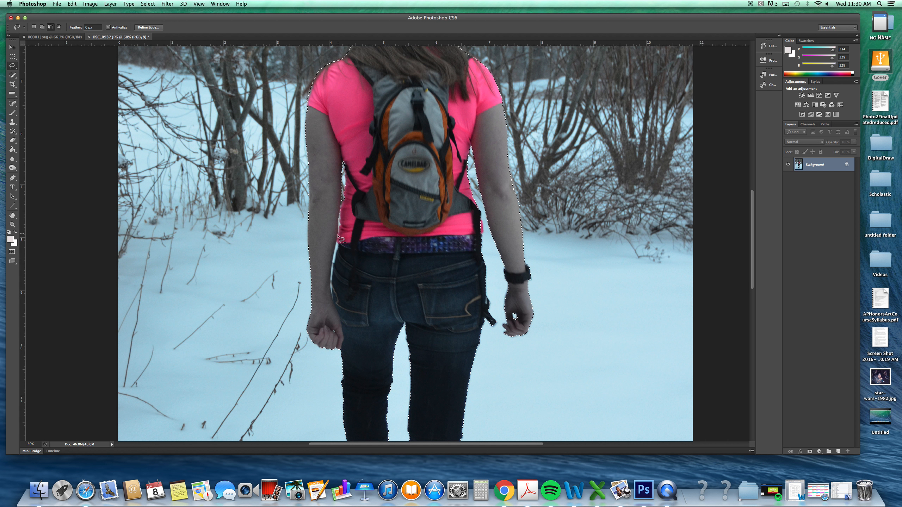
drag(340, 229, 343, 211)
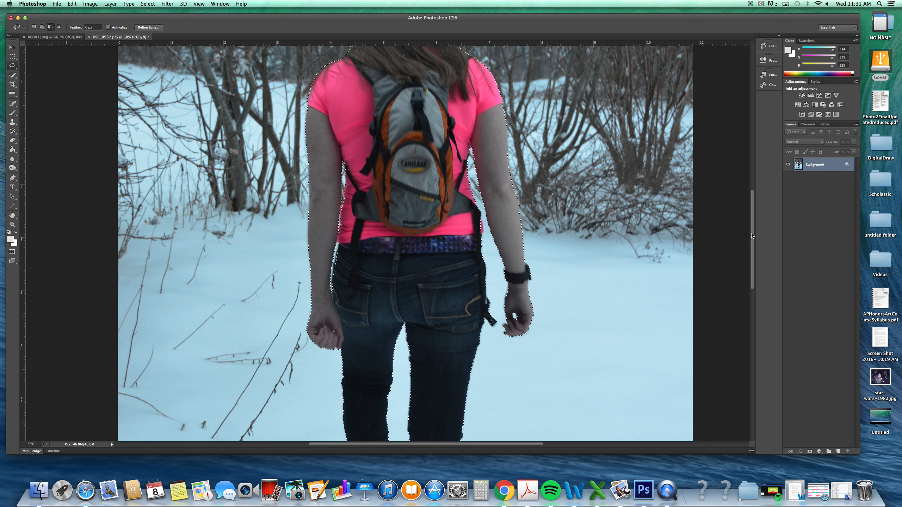
drag(752, 232, 740, 198)
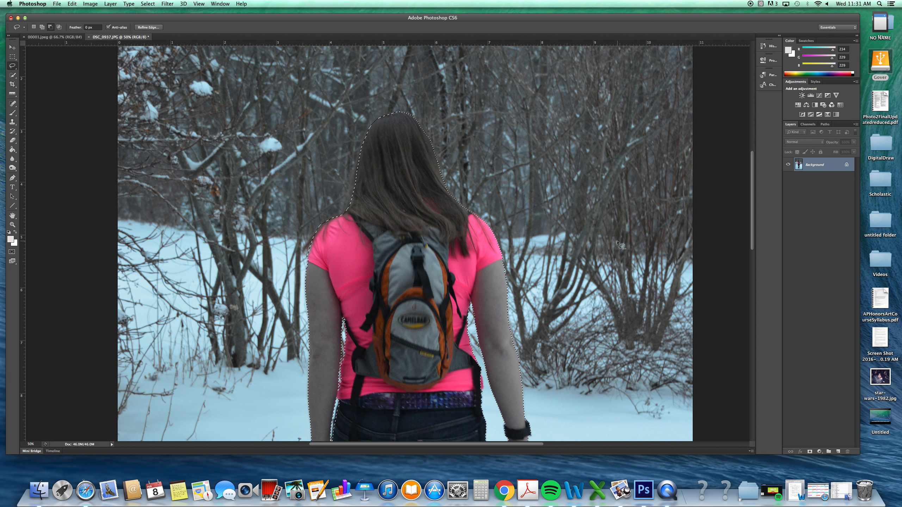
Paste the cut-out woman into the 00001.jpeg forest photo and move her left so the child is uncovered
click(46, 37)
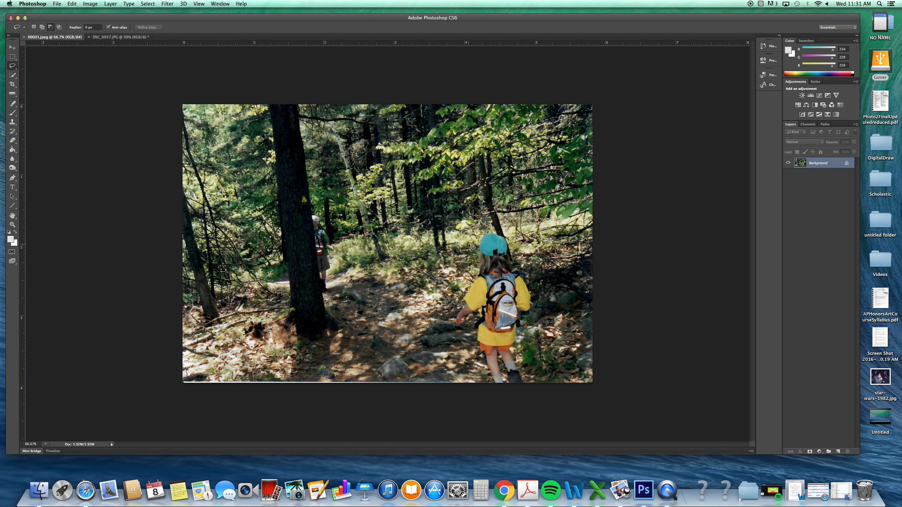
key(super+v)
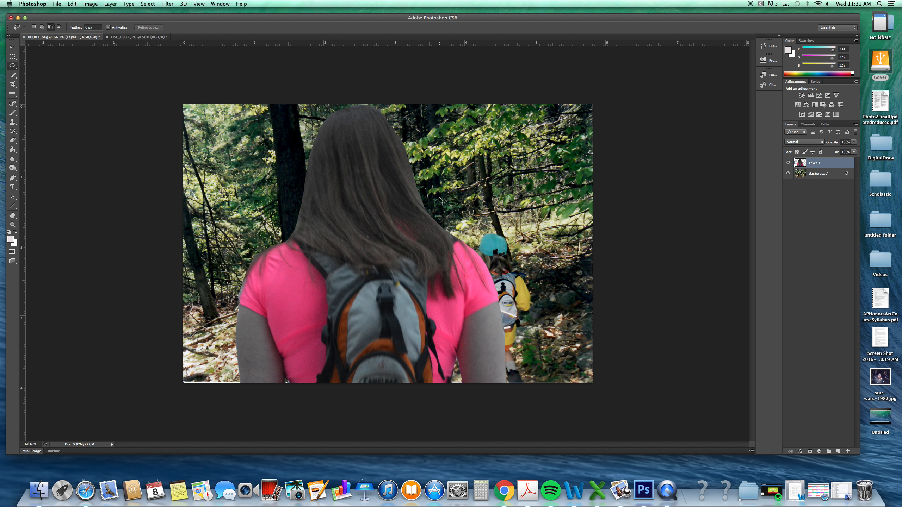
click(12, 48)
drag(437, 325, 407, 332)
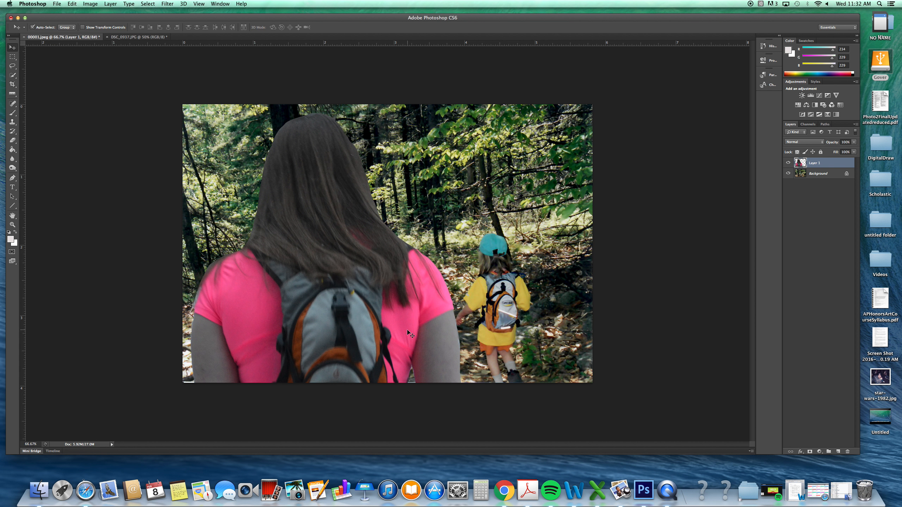
Scale the pasted woman proportionally to about 53% and position her on the path to the left of the child
key(super+t)
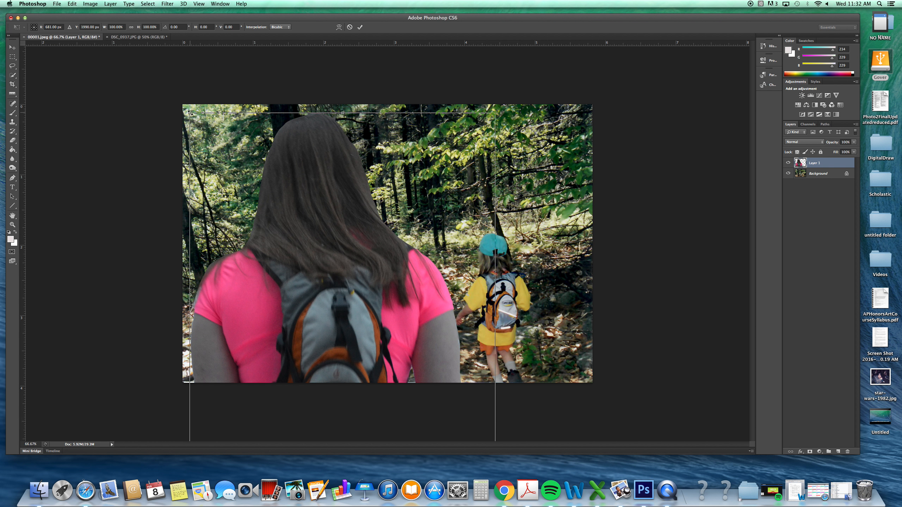
drag(190, 113, 301, 293)
drag(369, 354, 327, 169)
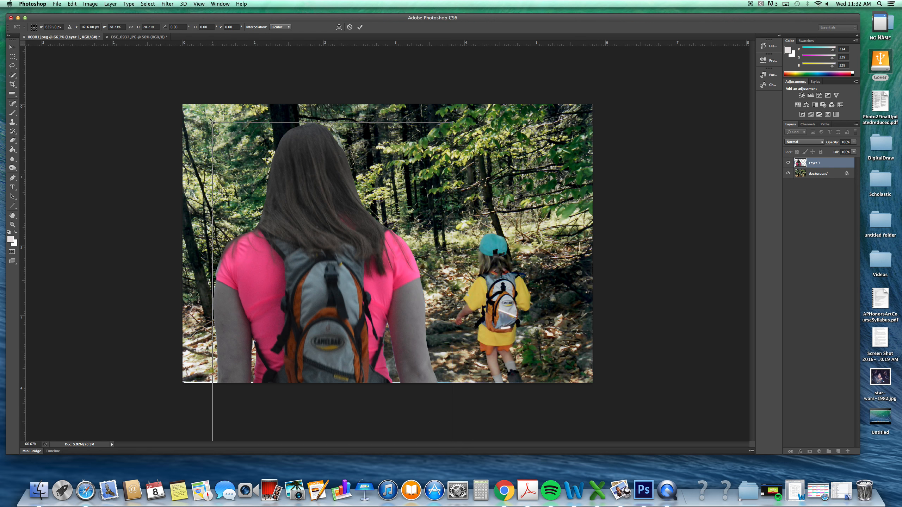
drag(213, 122, 300, 261)
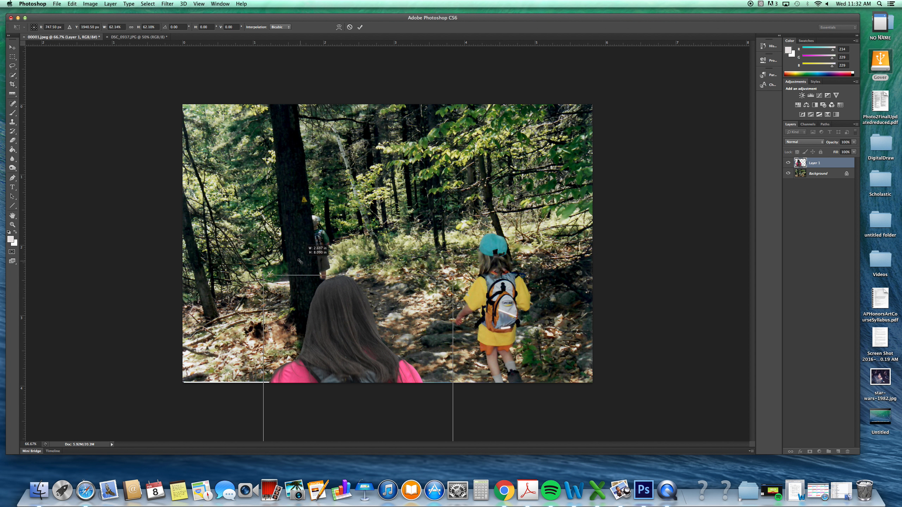
drag(349, 315, 327, 186)
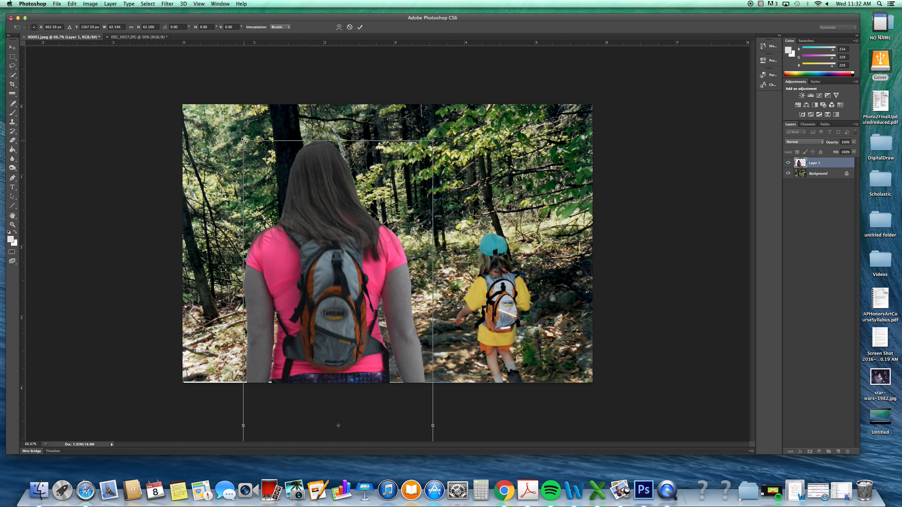
drag(243, 141, 272, 226)
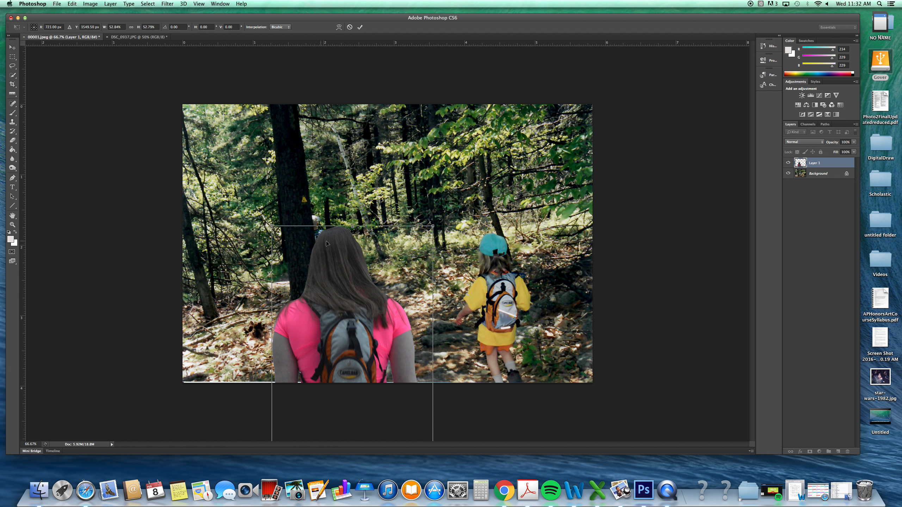
drag(327, 243, 352, 192)
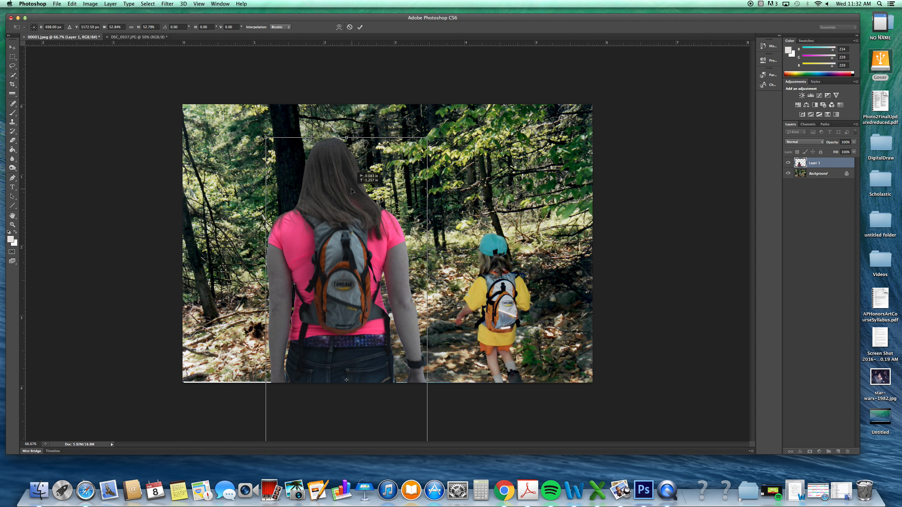
drag(352, 191, 350, 192)
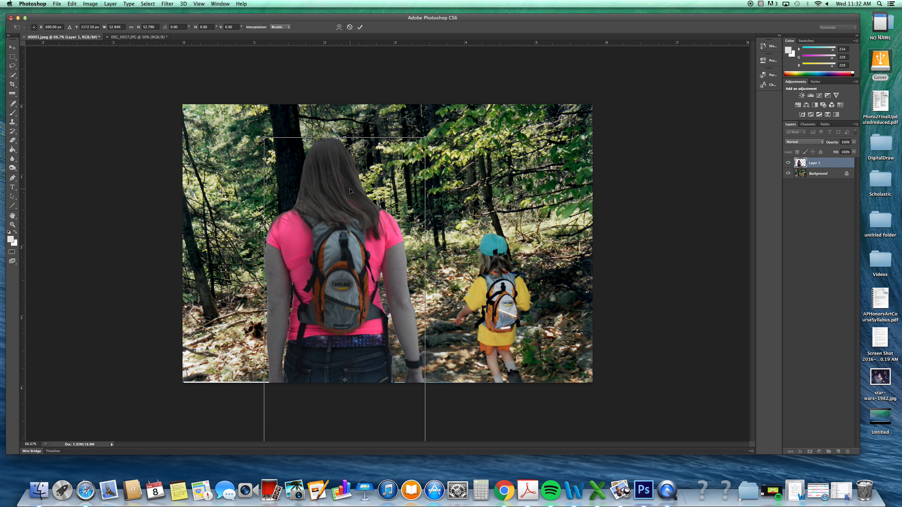
key(Return)
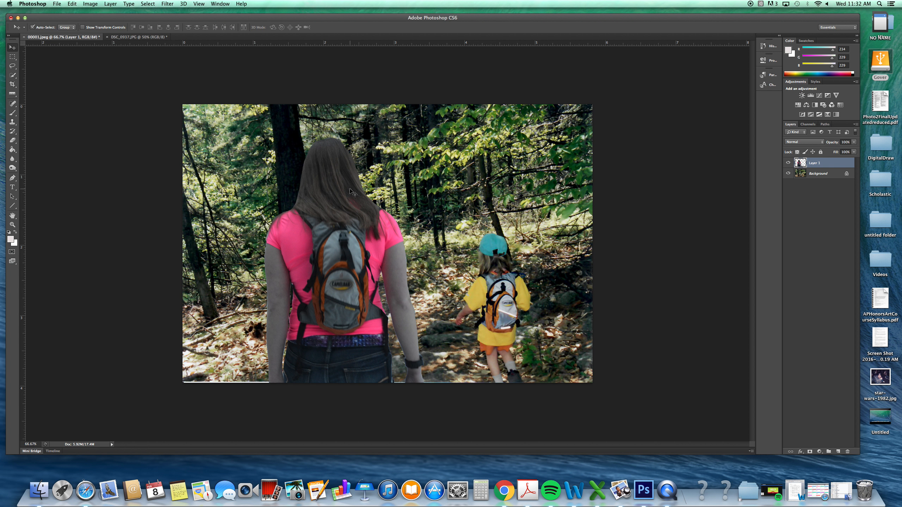
Apply a Warming Filter (85) photo filter with 67% density to the woman's layer
click(814, 175)
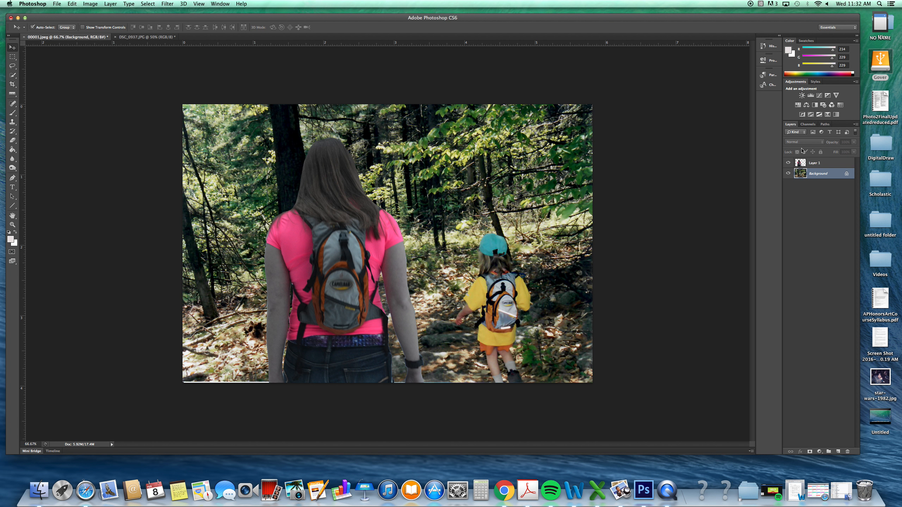
click(823, 164)
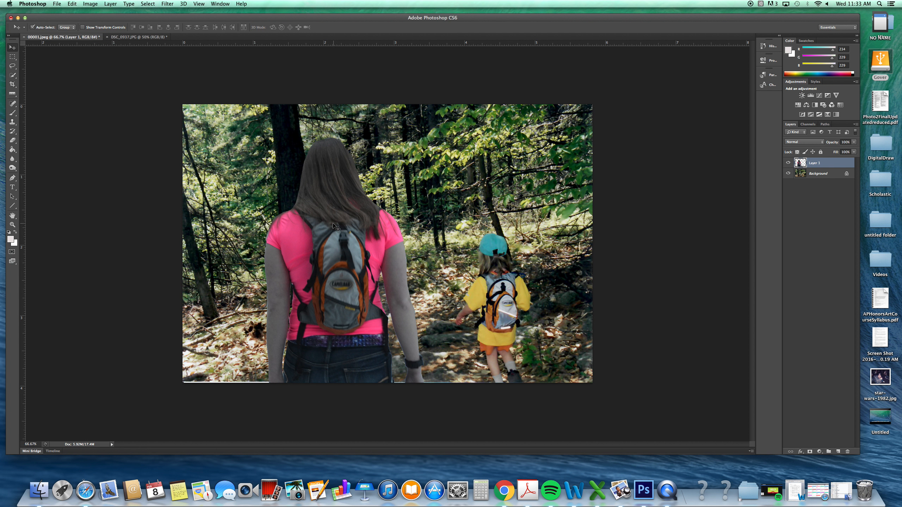
click(95, 5)
mouse_move(106, 25)
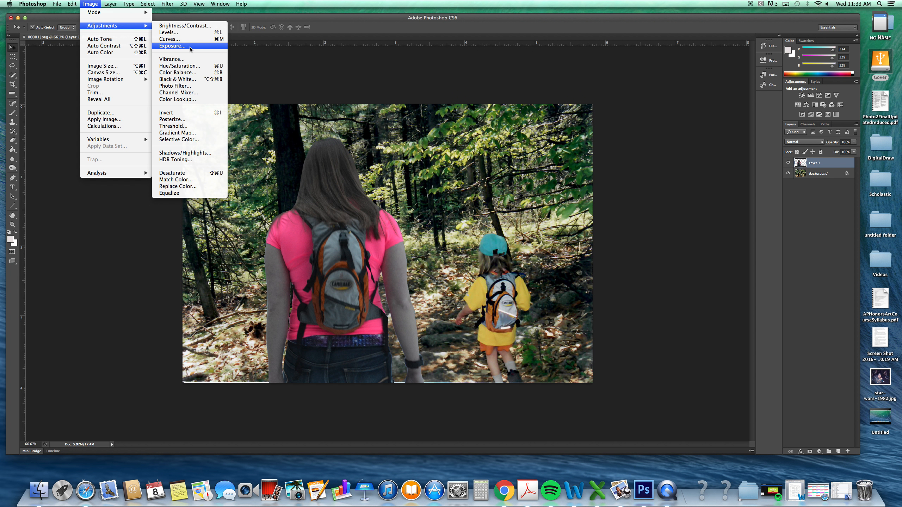
click(177, 86)
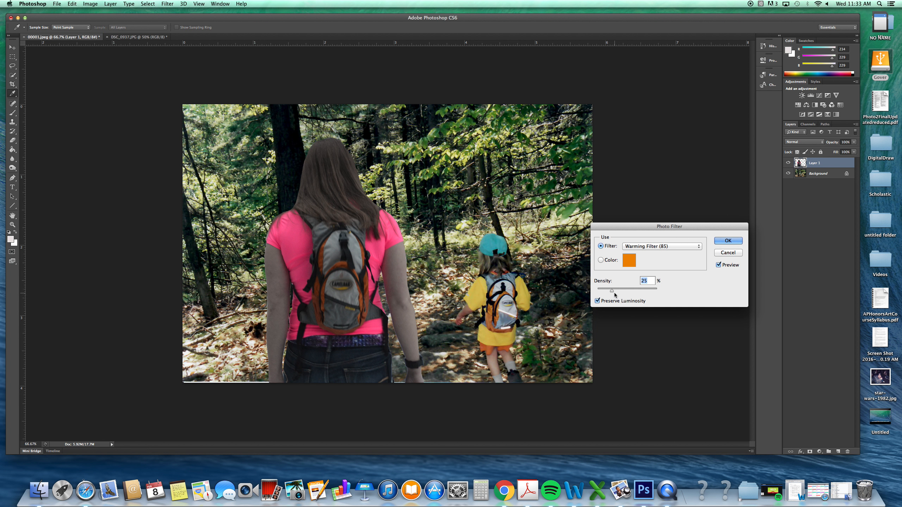
drag(613, 292, 638, 291)
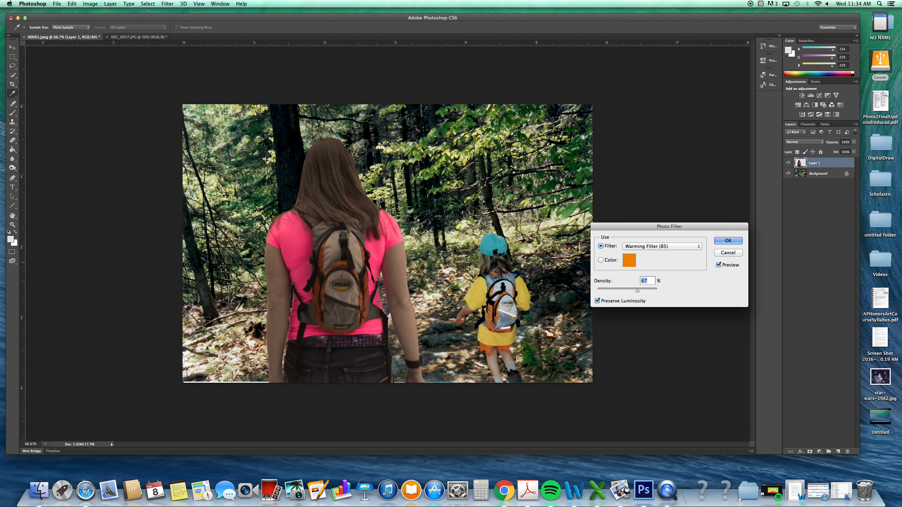
click(729, 240)
key(v)
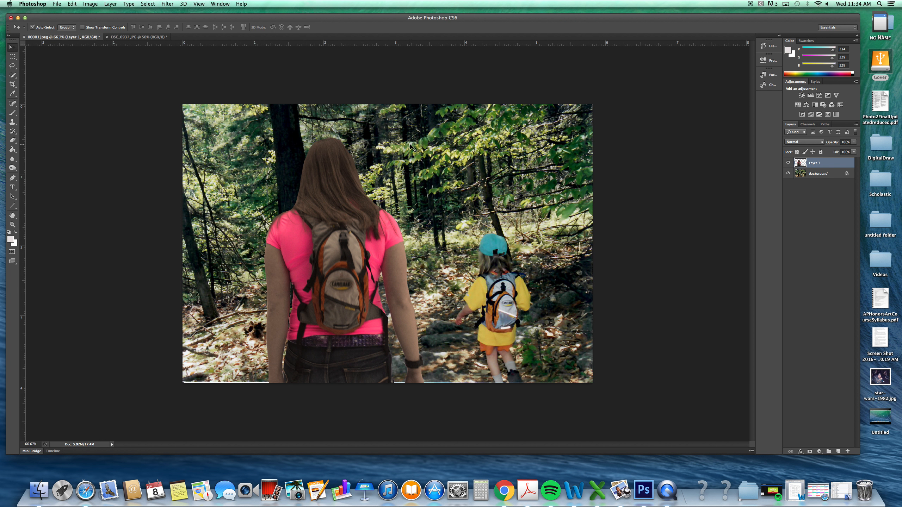
Set the brightness of the woman's layer to 36 and increase its contrast with Brightness/Contrast
click(91, 5)
mouse_move(135, 26)
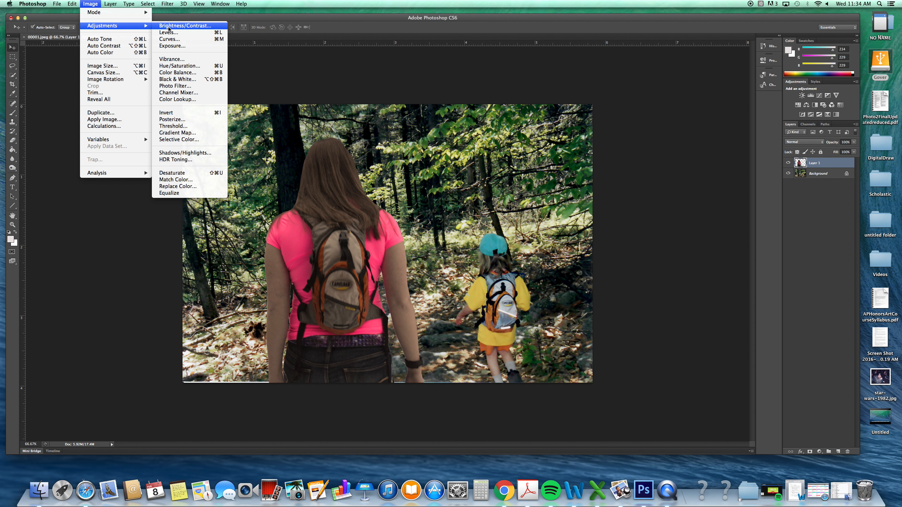
click(169, 27)
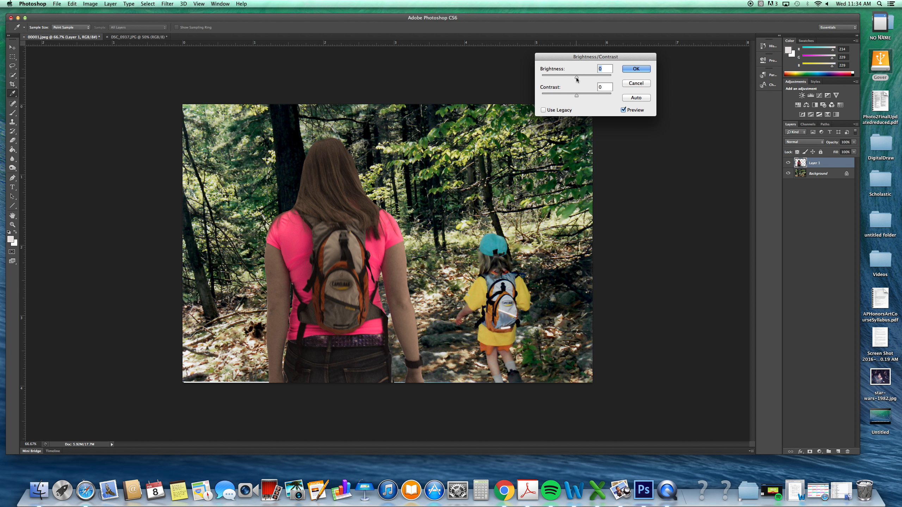
drag(577, 78, 585, 79)
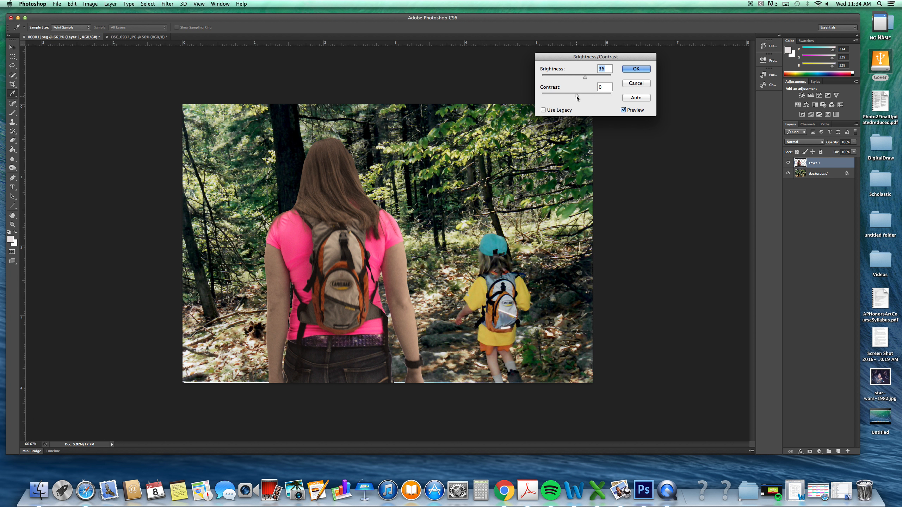
drag(576, 96, 587, 99)
click(632, 70)
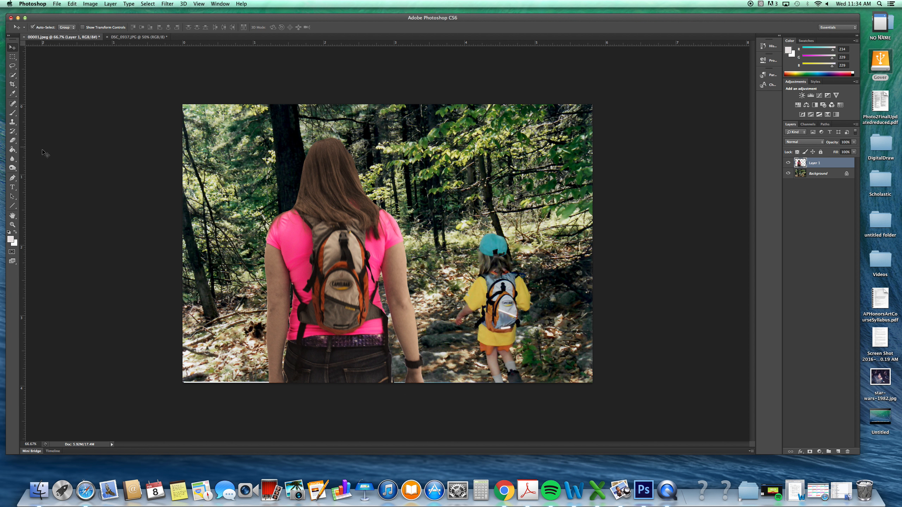
Soften the cut-out edges around the woman's hair and shoulders with a small, soft-edged Eraser
click(12, 225)
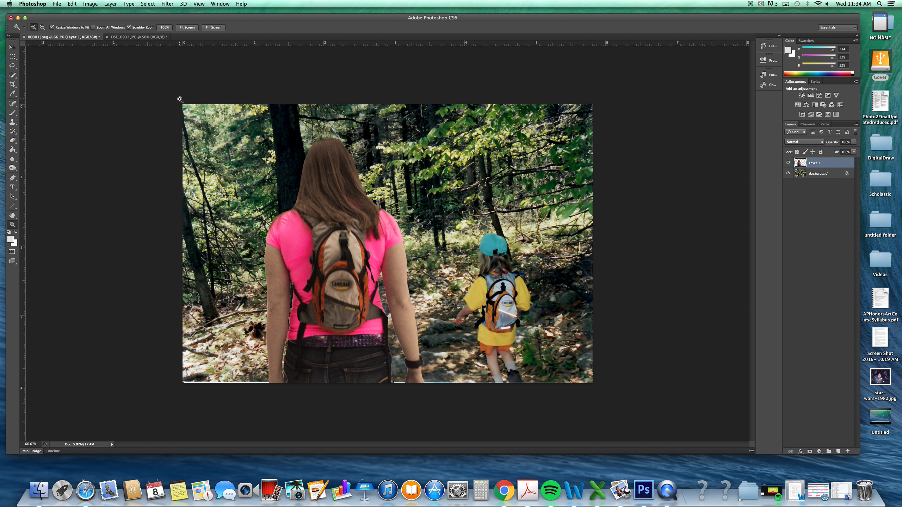
click(303, 176)
click(291, 163)
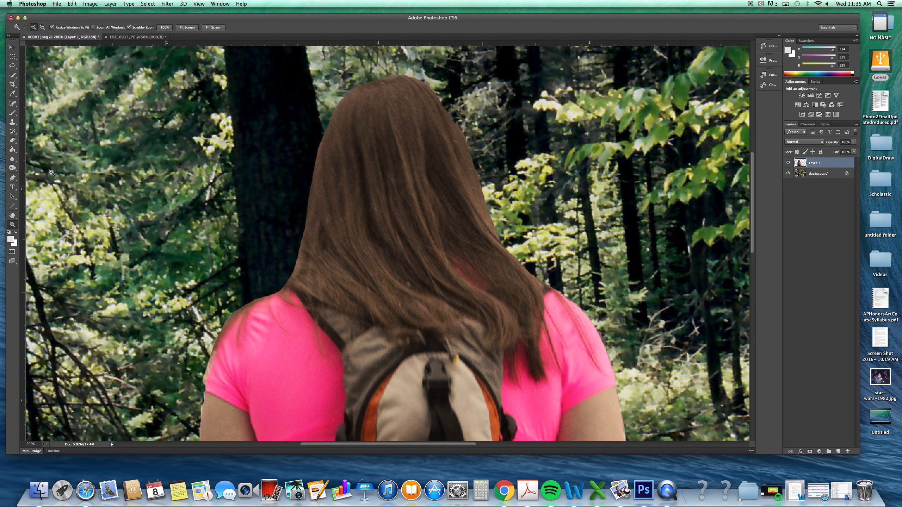
click(13, 141)
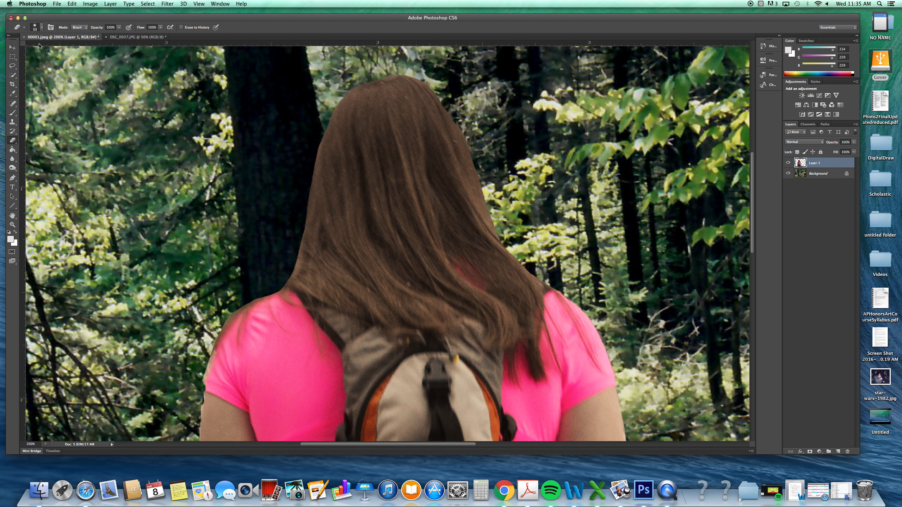
click(42, 29)
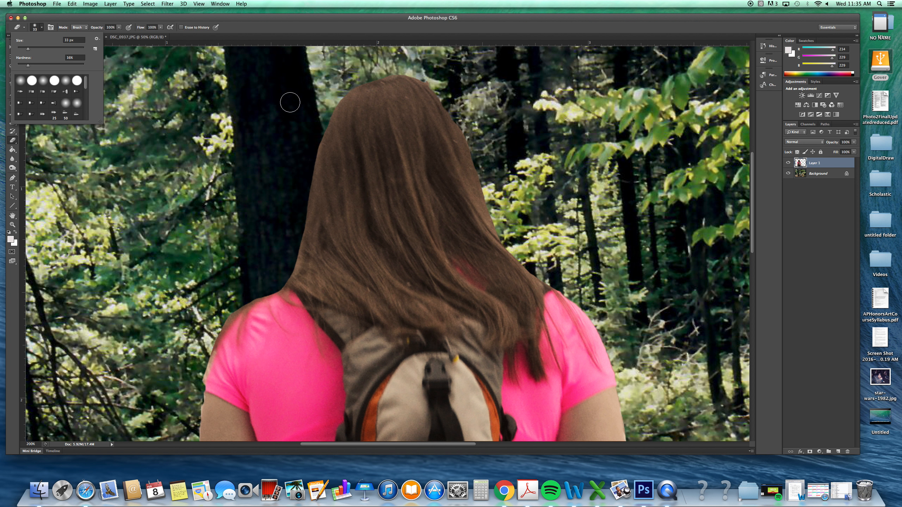
click(262, 24)
mouse_move(331, 168)
mouse_down()
mouse_move(312, 133)
mouse_move(302, 175)
mouse_move(324, 103)
mouse_move(346, 82)
mouse_move(328, 91)
mouse_move(395, 66)
mouse_move(450, 91)
mouse_up()
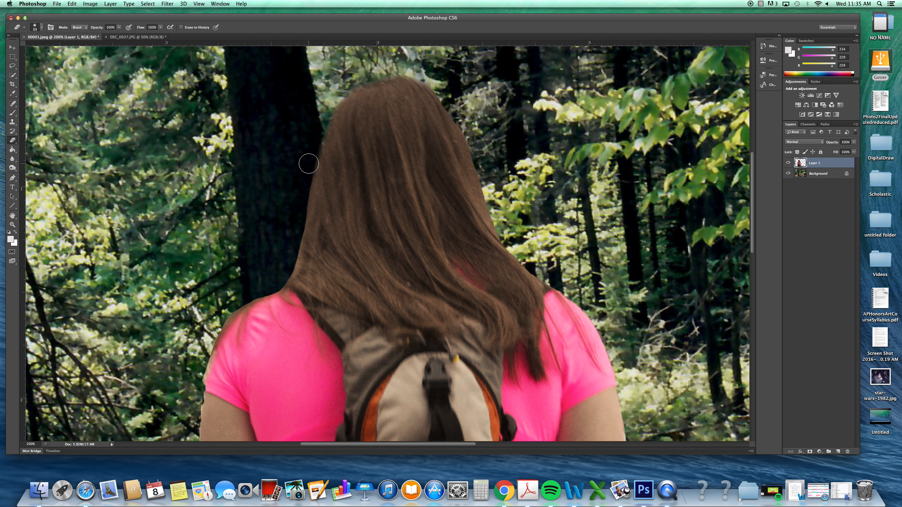
mouse_move(307, 159)
mouse_down()
mouse_move(294, 217)
mouse_move(302, 178)
mouse_move(297, 209)
mouse_move(291, 201)
mouse_move(290, 262)
mouse_move(244, 295)
mouse_move(291, 249)
mouse_up()
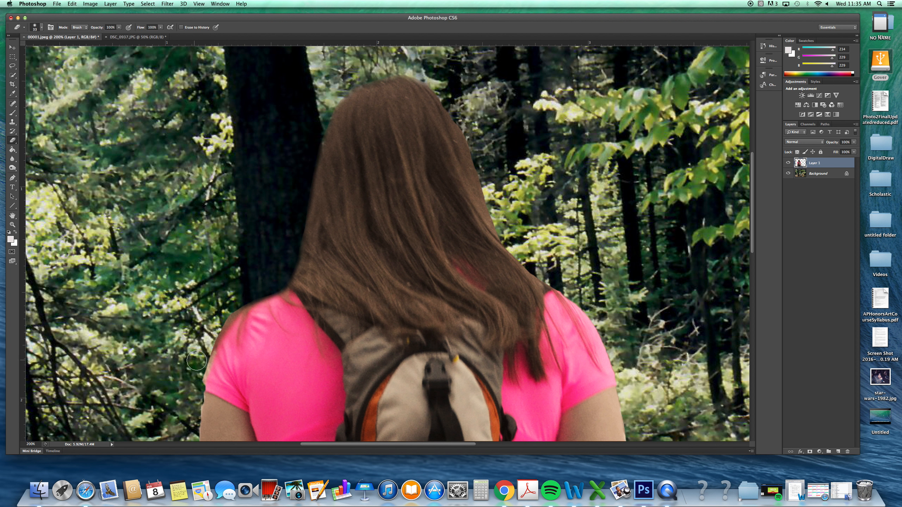
mouse_move(230, 304)
mouse_down()
mouse_move(214, 321)
mouse_move(191, 390)
mouse_up()
mouse_move(434, 82)
mouse_down()
mouse_move(473, 133)
mouse_move(506, 230)
mouse_move(598, 322)
mouse_move(602, 314)
mouse_move(595, 311)
mouse_move(614, 342)
mouse_up()
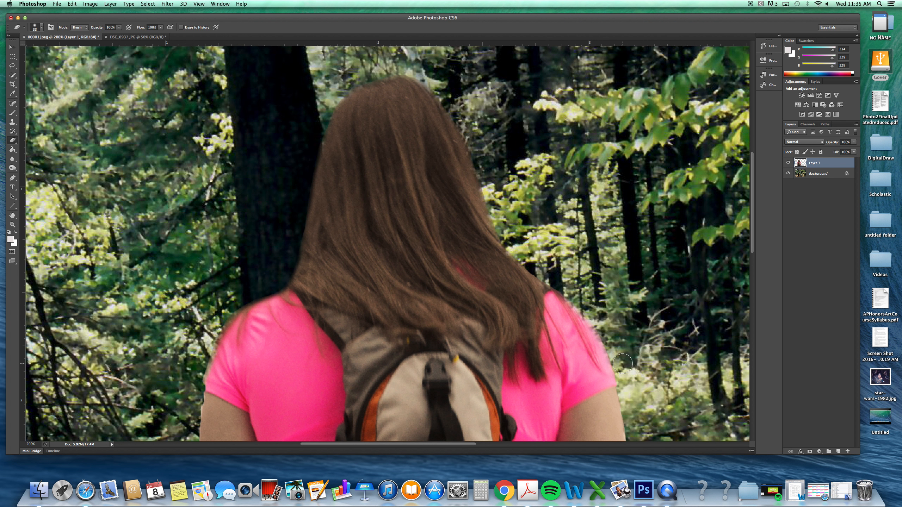
Erase the hard fringes along the woman's arms down to the lower edge of the photo
drag(753, 174, 734, 242)
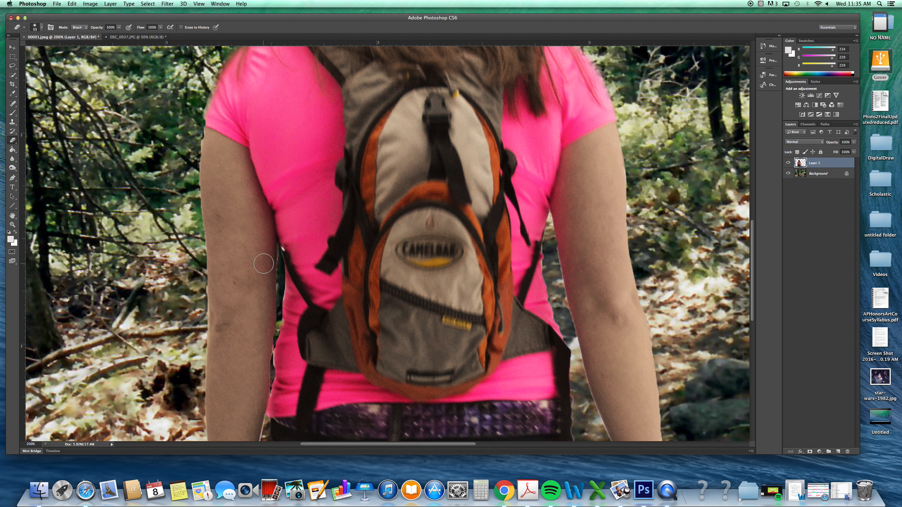
mouse_move(191, 121)
mouse_down()
mouse_move(207, 338)
mouse_move(184, 368)
mouse_up()
click(641, 275)
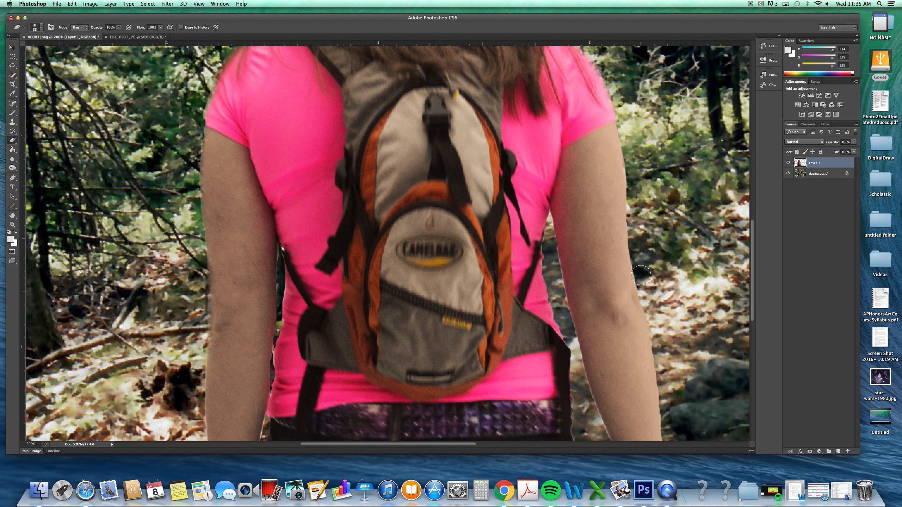
drag(751, 234, 751, 253)
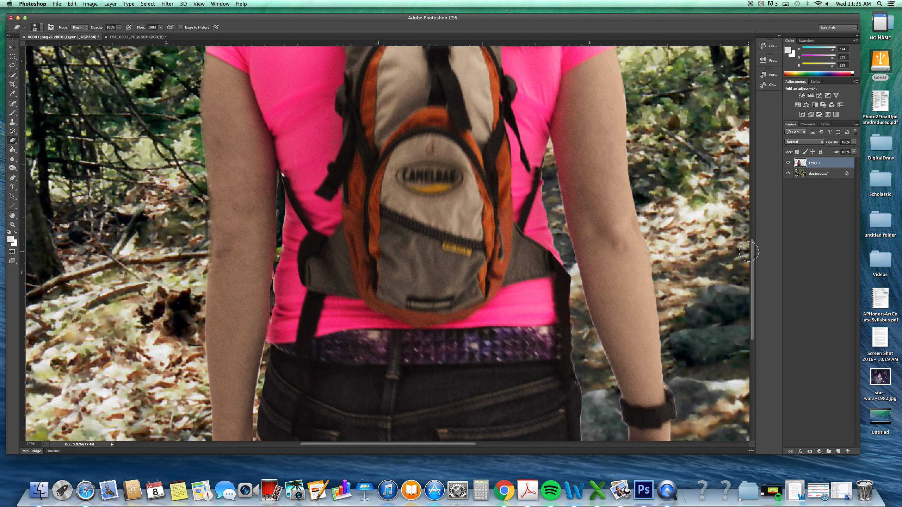
mouse_move(568, 180)
mouse_down()
mouse_move(553, 165)
mouse_move(551, 198)
mouse_up()
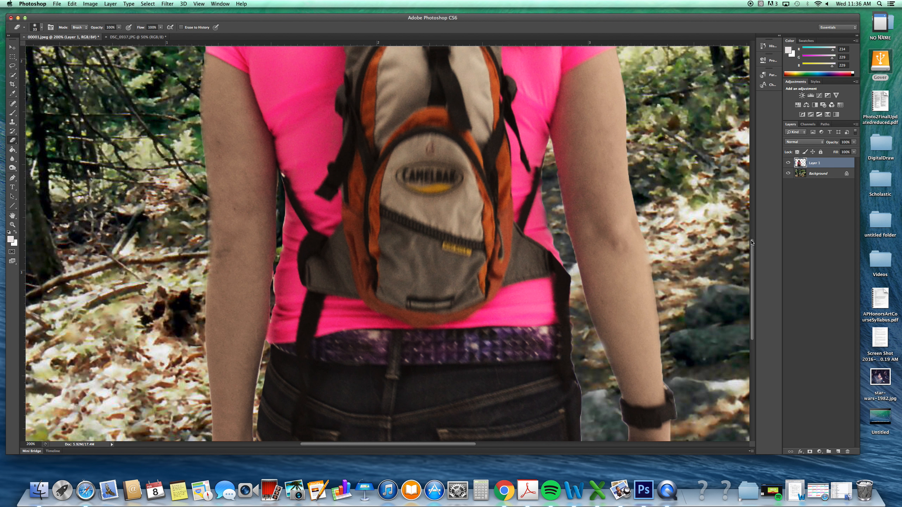
drag(753, 248, 753, 284)
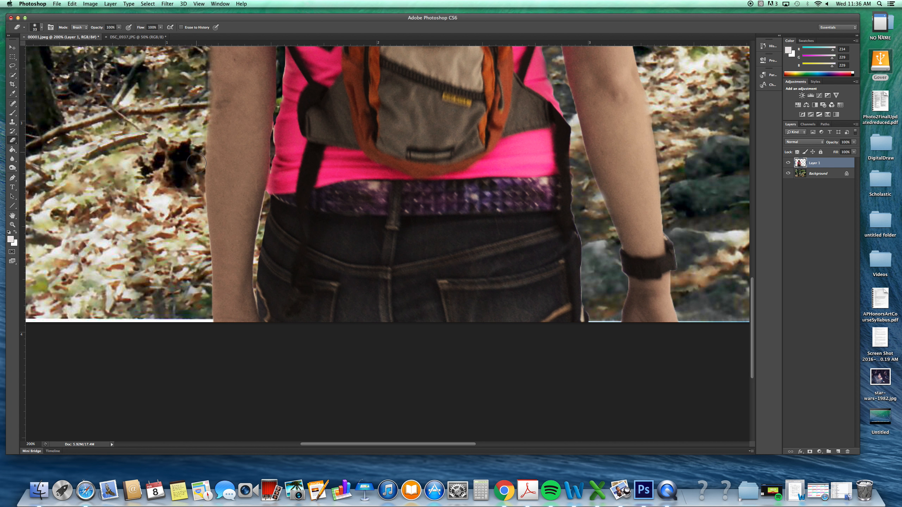
drag(209, 285, 205, 318)
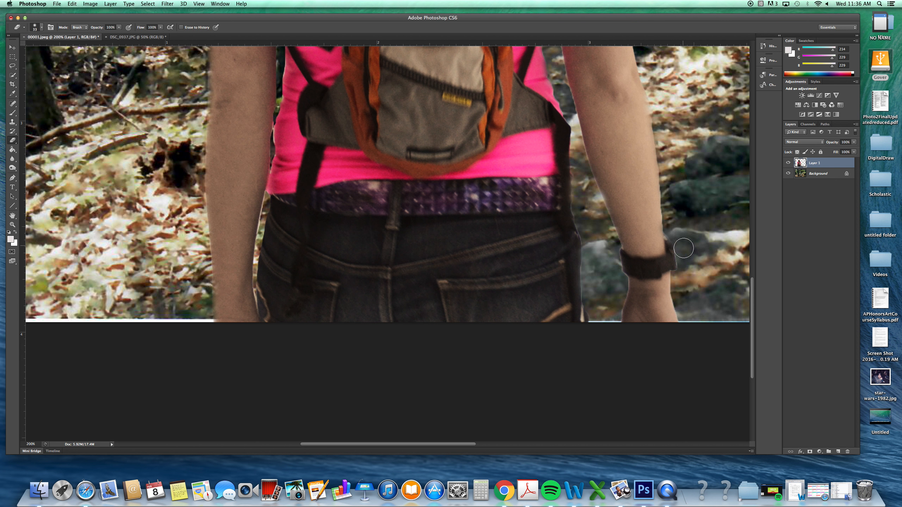
Apply a slight Gaussian Blur to the woman's layer so its sharpness matches the forest photo
scroll(750, 313, up, 15)
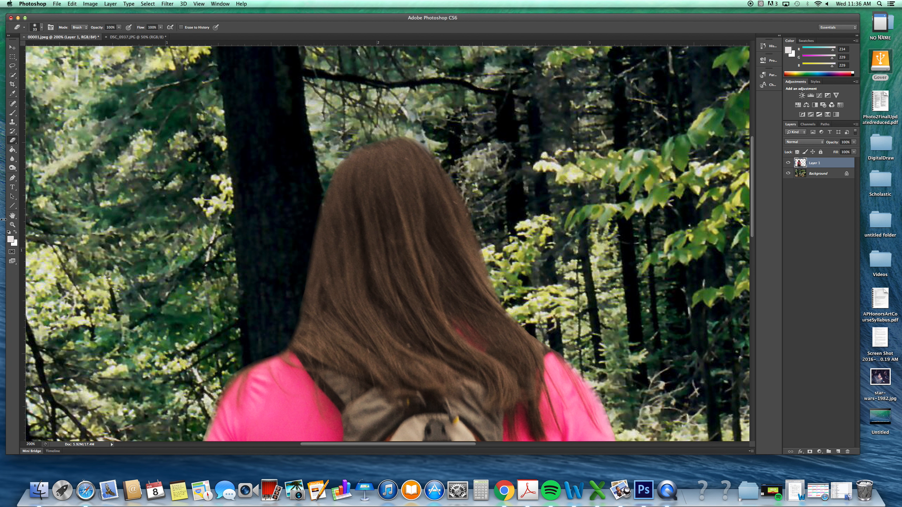
click(12, 225)
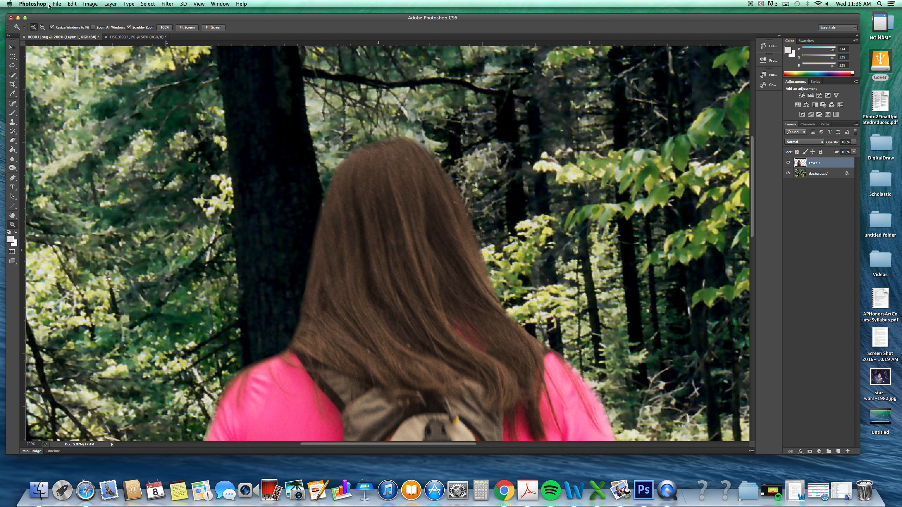
click(43, 28)
click(410, 210)
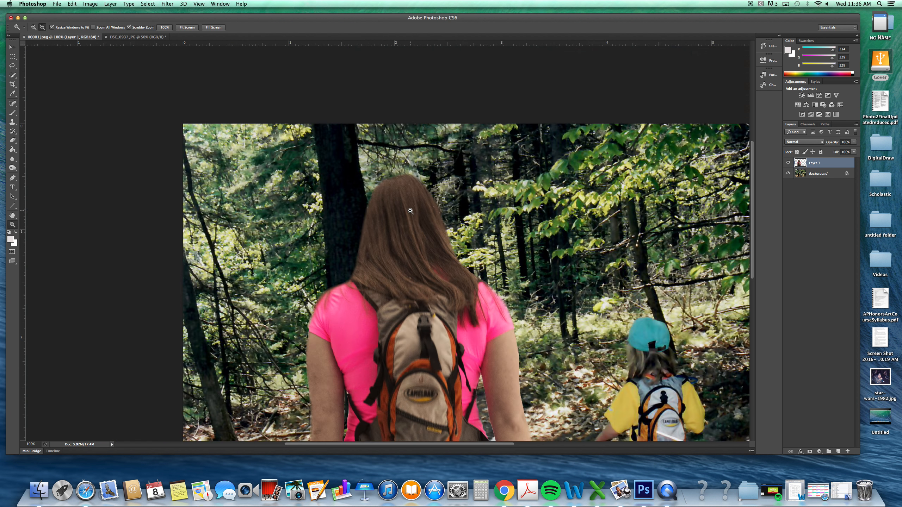
click(407, 240)
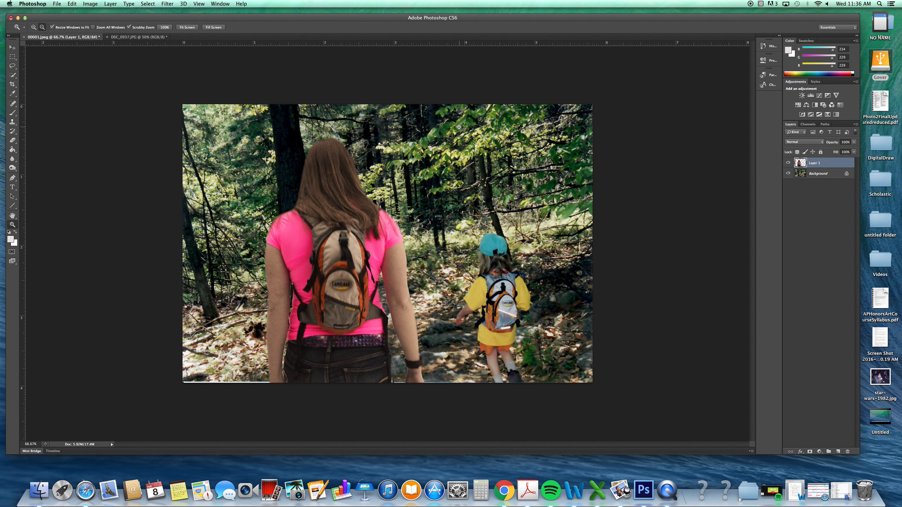
click(169, 4)
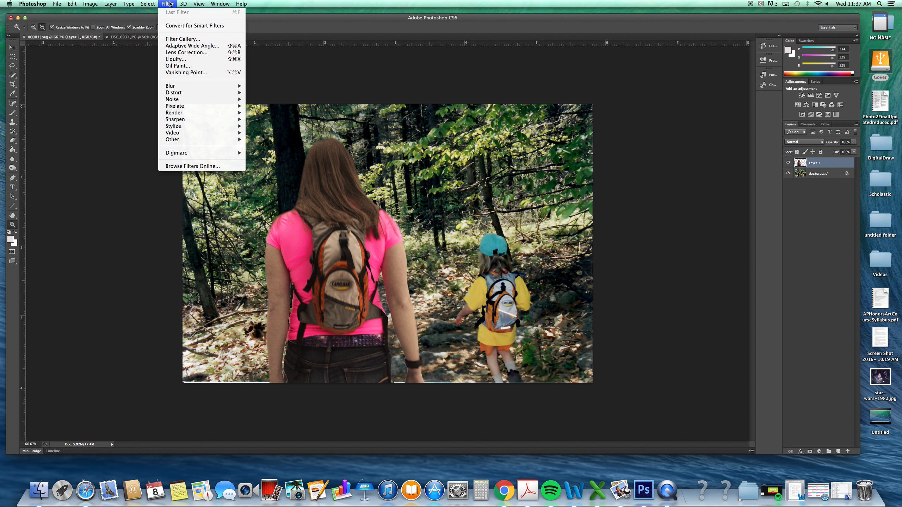
mouse_move(213, 86)
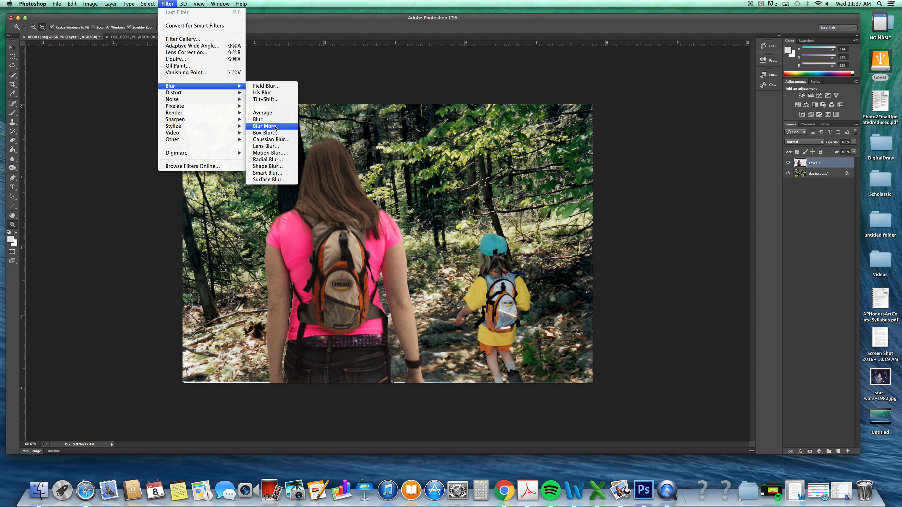
click(278, 140)
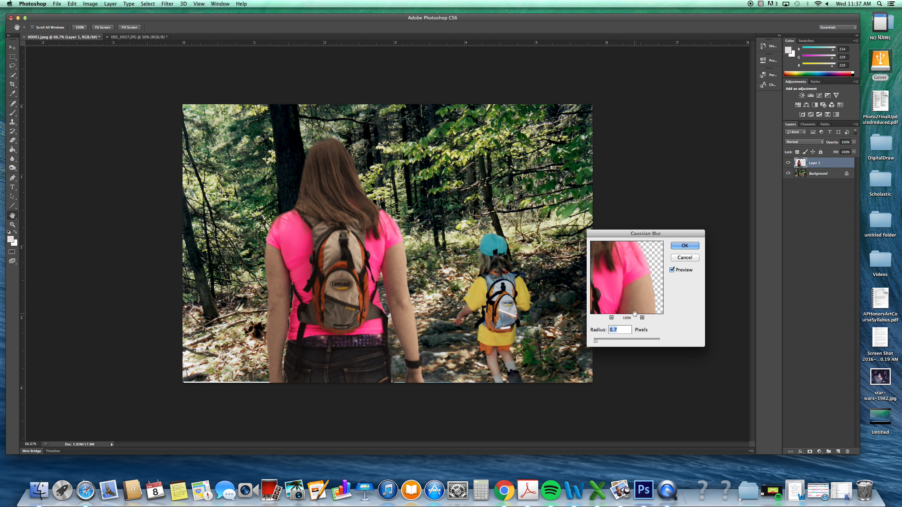
drag(596, 342, 597, 342)
mouse_move(597, 342)
mouse_down()
mouse_move(615, 342)
mouse_move(600, 342)
mouse_up()
drag(600, 342, 597, 342)
drag(596, 342, 598, 343)
click(684, 246)
key(z)
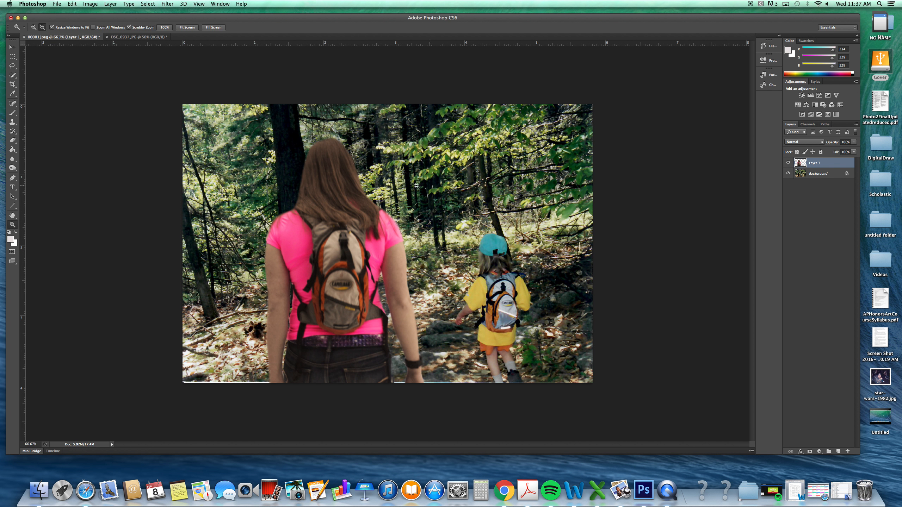
click(168, 4)
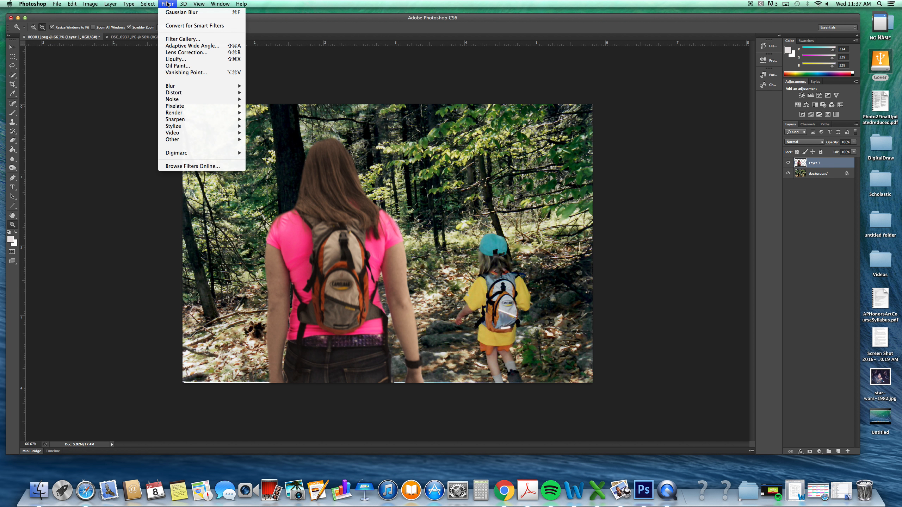
mouse_move(201, 101)
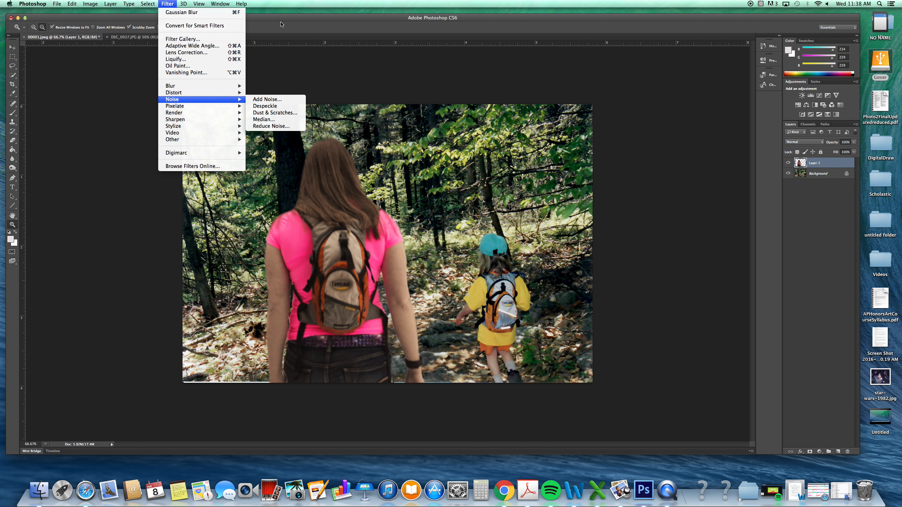
click(292, 46)
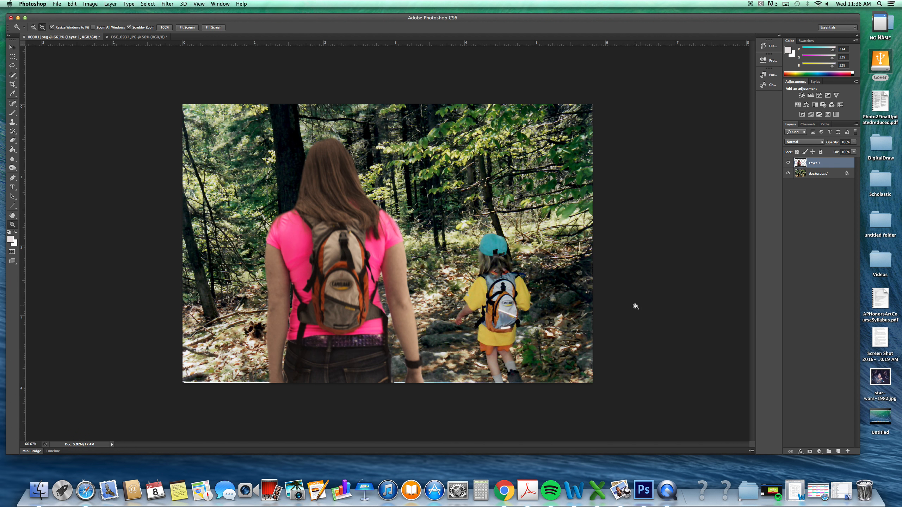
click(126, 37)
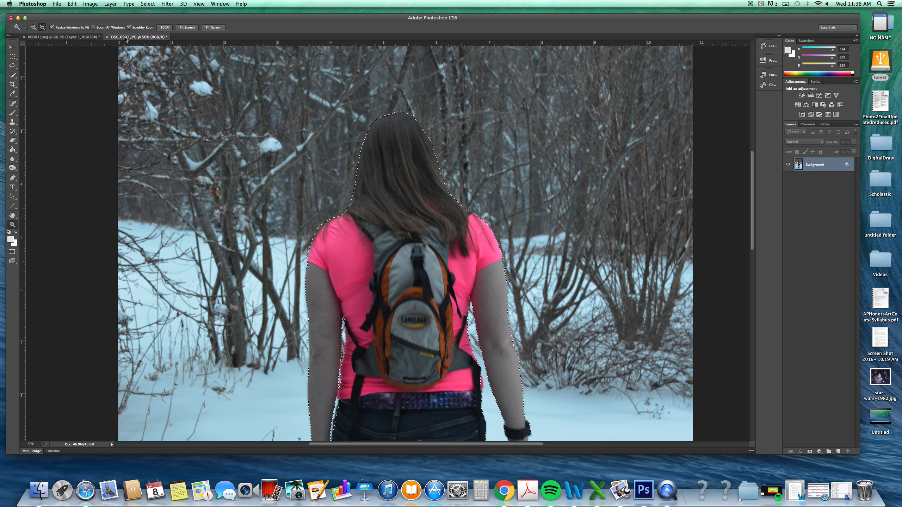
click(67, 37)
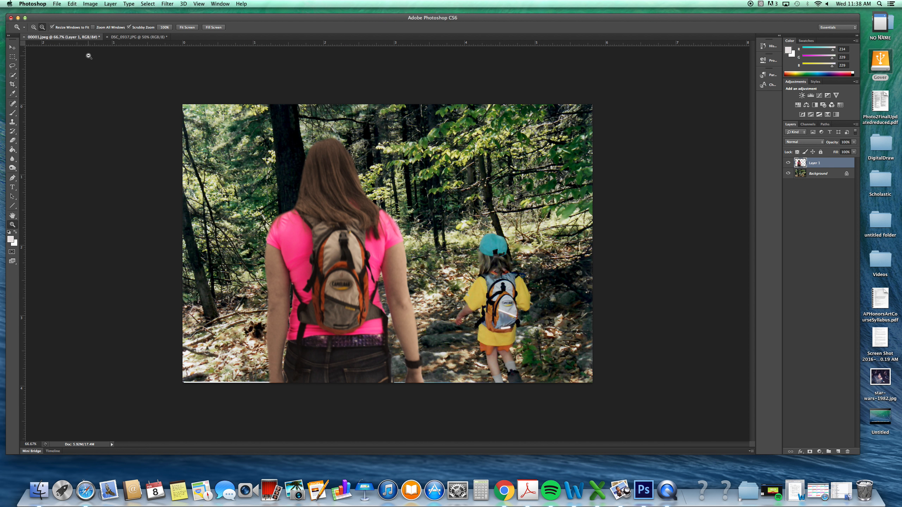